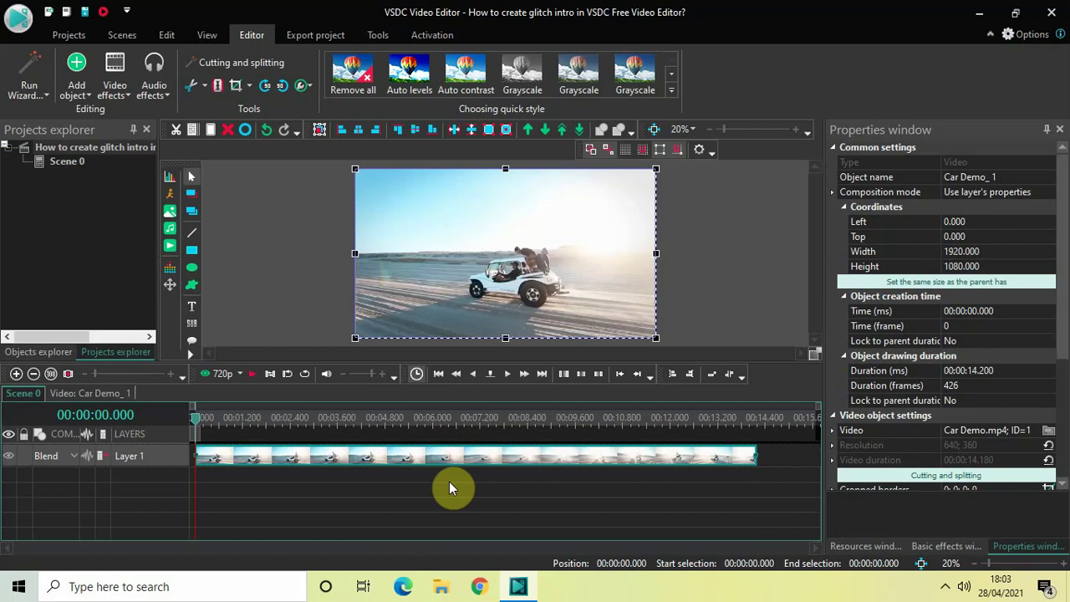
Apply the Distort (Faceted glass) transform effect across the full 14.2-second Car Demo_ 1 clip.
{"action": "double_click", "coordinate": [367, 466]}
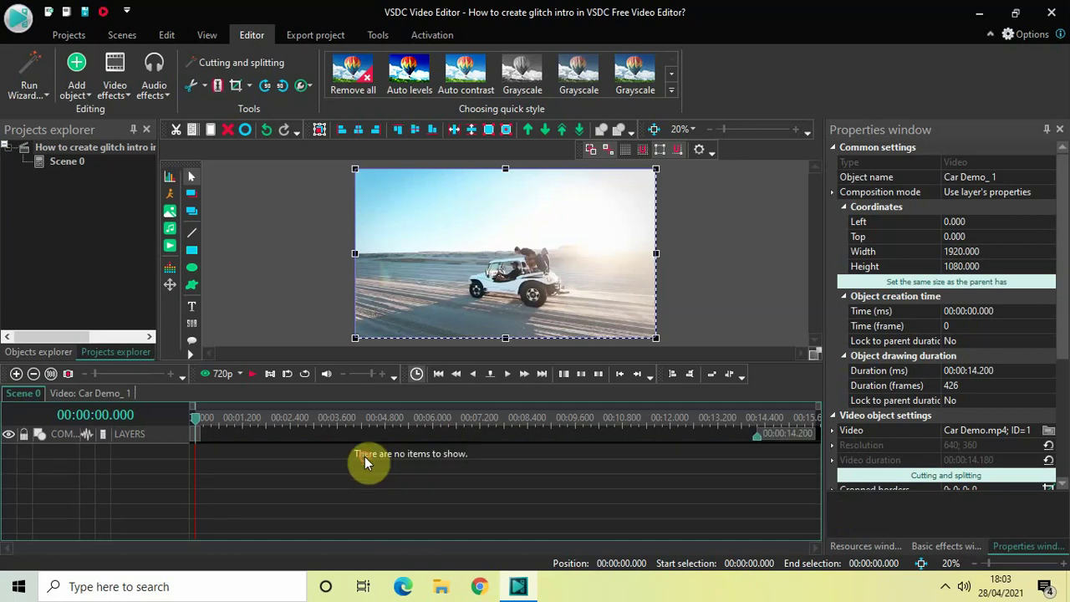
{"action": "left_click", "coordinate": [114, 84]}
{"action": "mouse_move", "coordinate": [143, 167]}
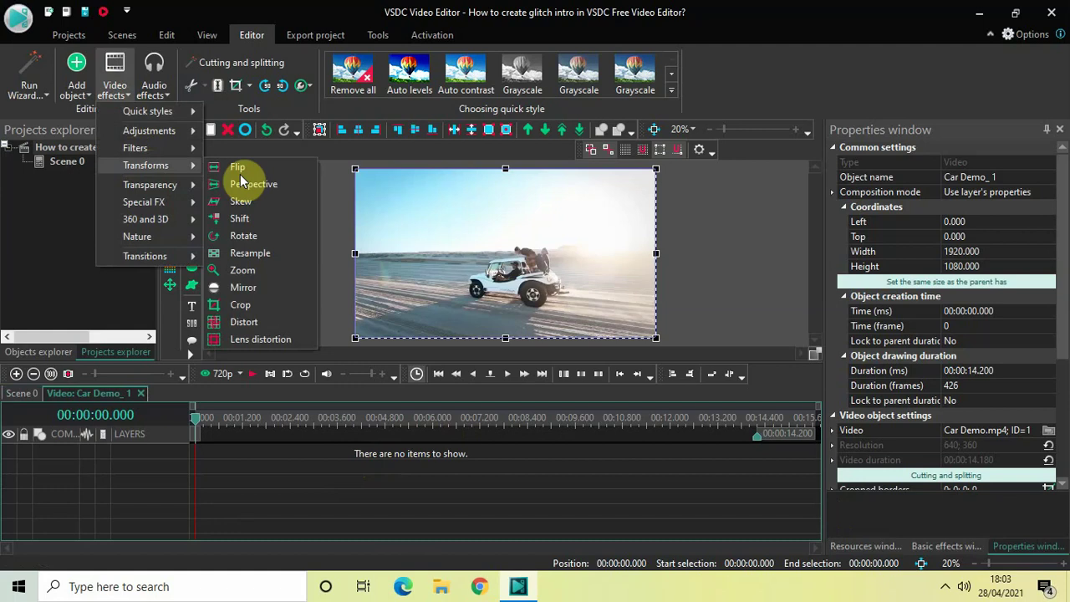
{"action": "left_click", "coordinate": [255, 321]}
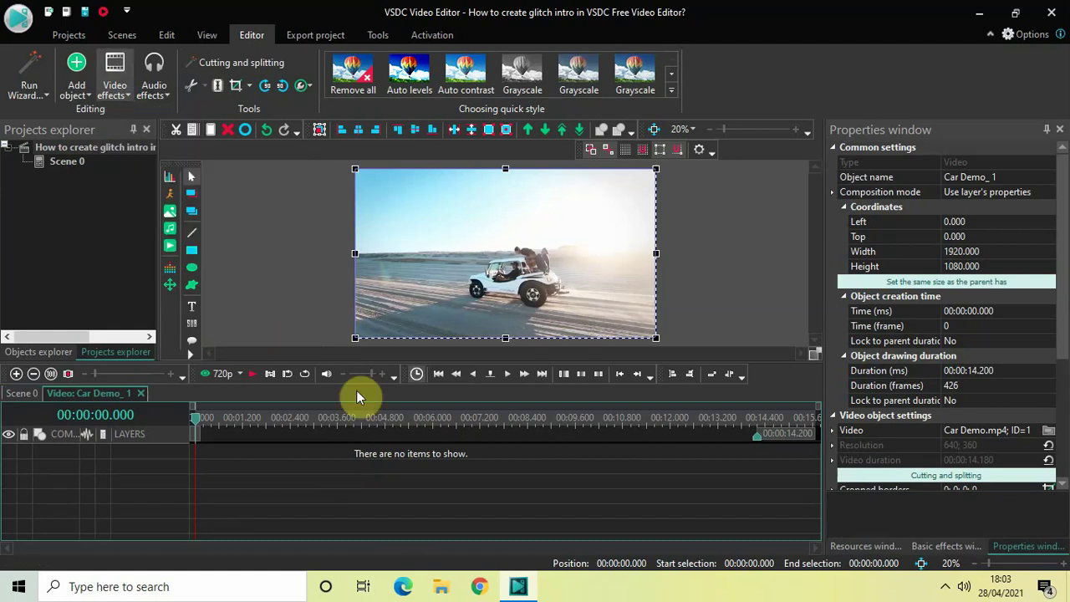
{"action": "left_click", "coordinate": [677, 369]}
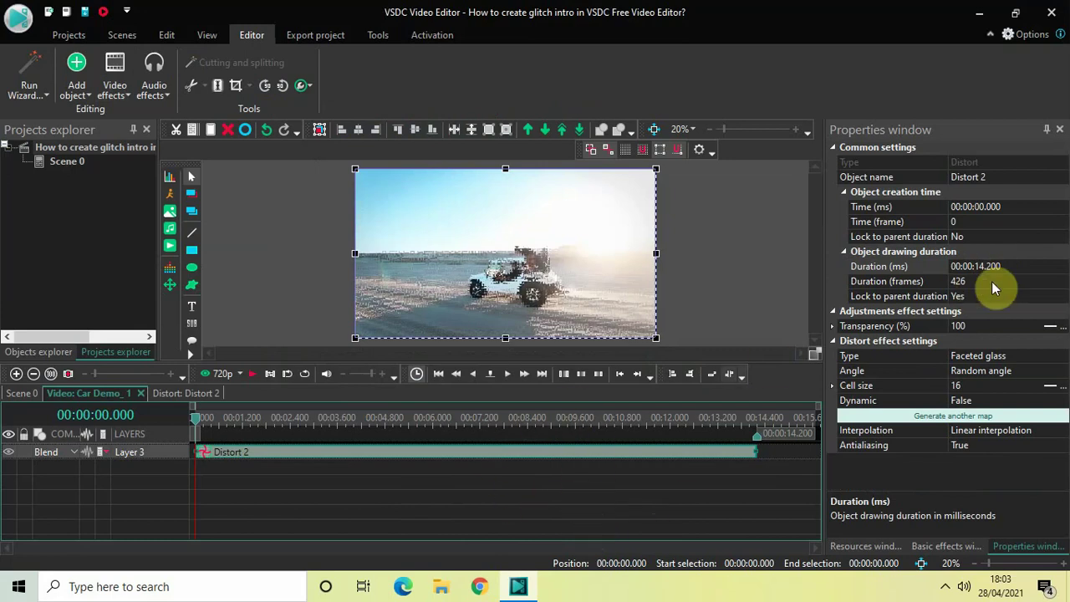
Change the Distort 2 duration to 00:00:03.000 so it covers the first 3 seconds.
{"action": "left_click", "coordinate": [1017, 269]}
{"action": "key", "text": "BackSpace"}
{"action": "key", "text": "BackSpace"}
{"action": "key", "text": "BackSpace"}
{"action": "key", "text": "BackSpace"}
{"action": "key", "text": "BackSpace"}
{"action": "key", "text": "BackSpace"}
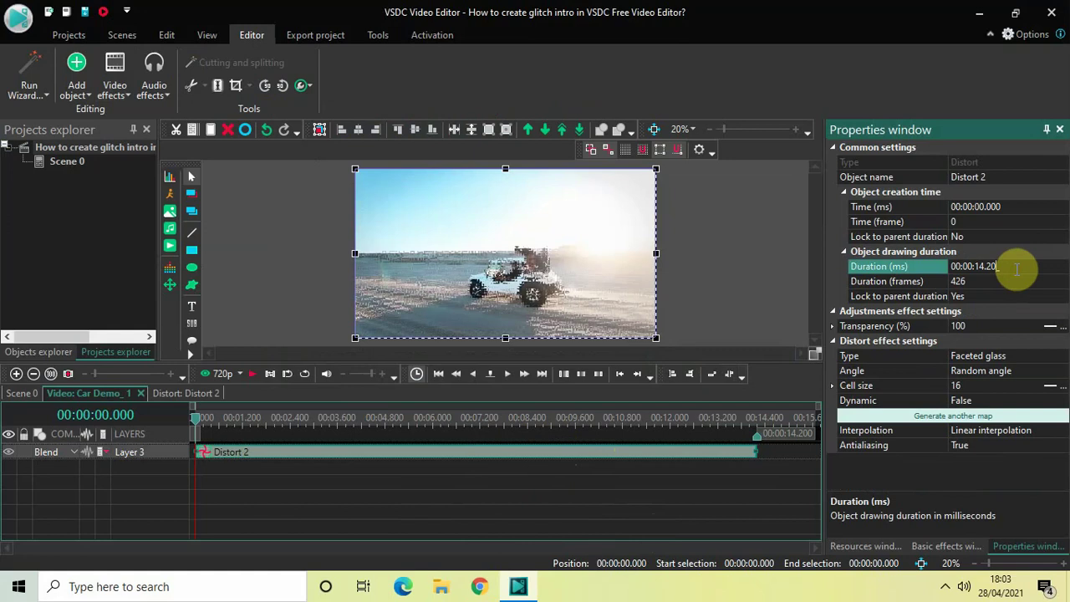
{"action": "type", "text": "030000"}
{"action": "key", "text": "Return"}
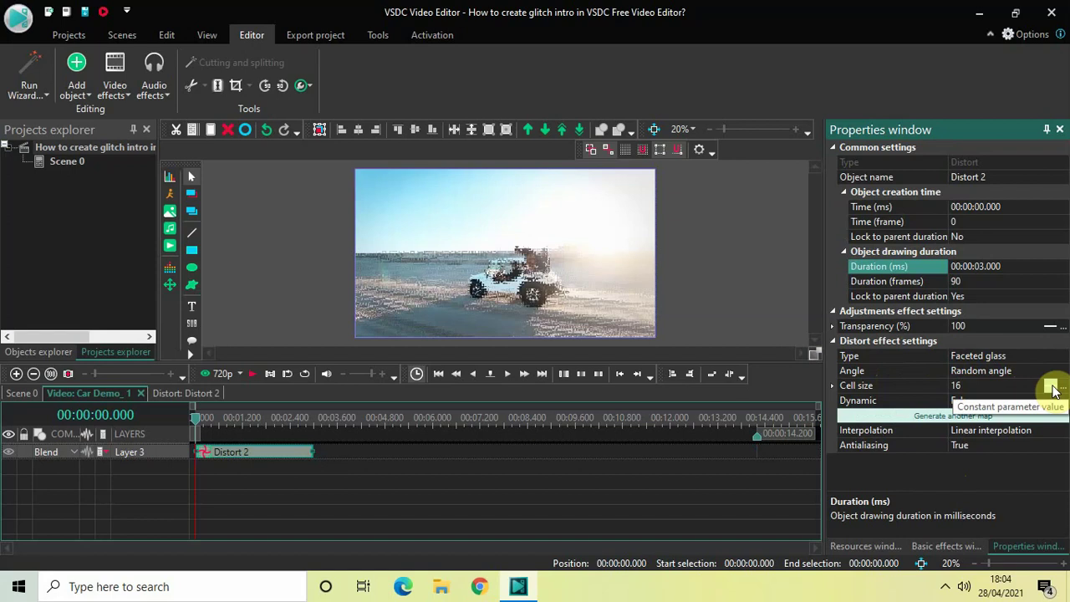
Set the Distort 2 cell size to 2000;750.
{"action": "left_click", "coordinate": [1052, 389]}
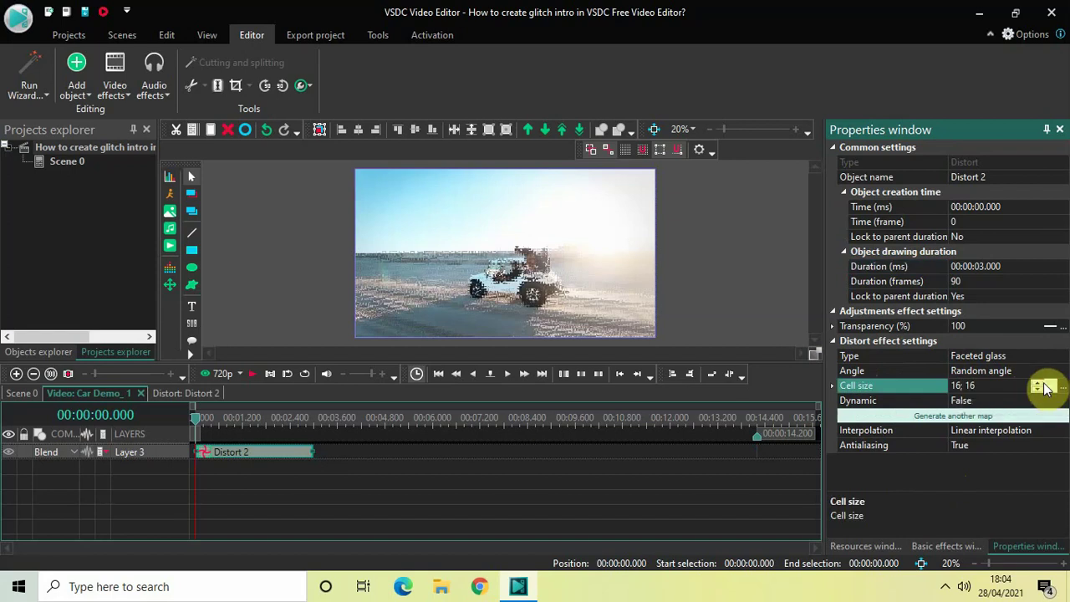
{"action": "double_click", "coordinate": [970, 387]}
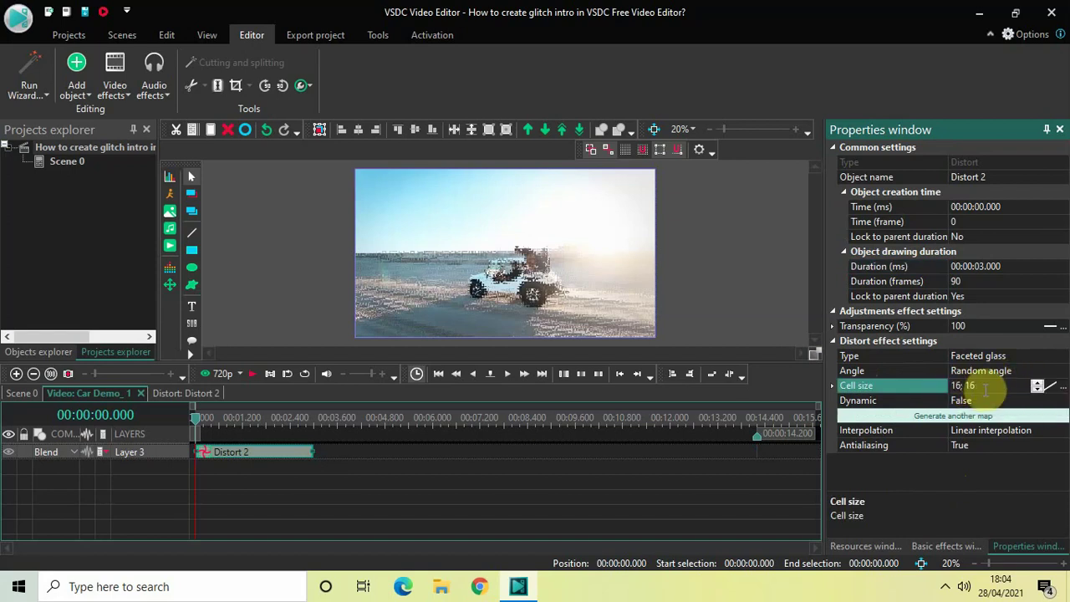
{"action": "key", "text": "ctrl+a"}
{"action": "key", "text": "BackSpace"}
{"action": "type", "text": "2000"}
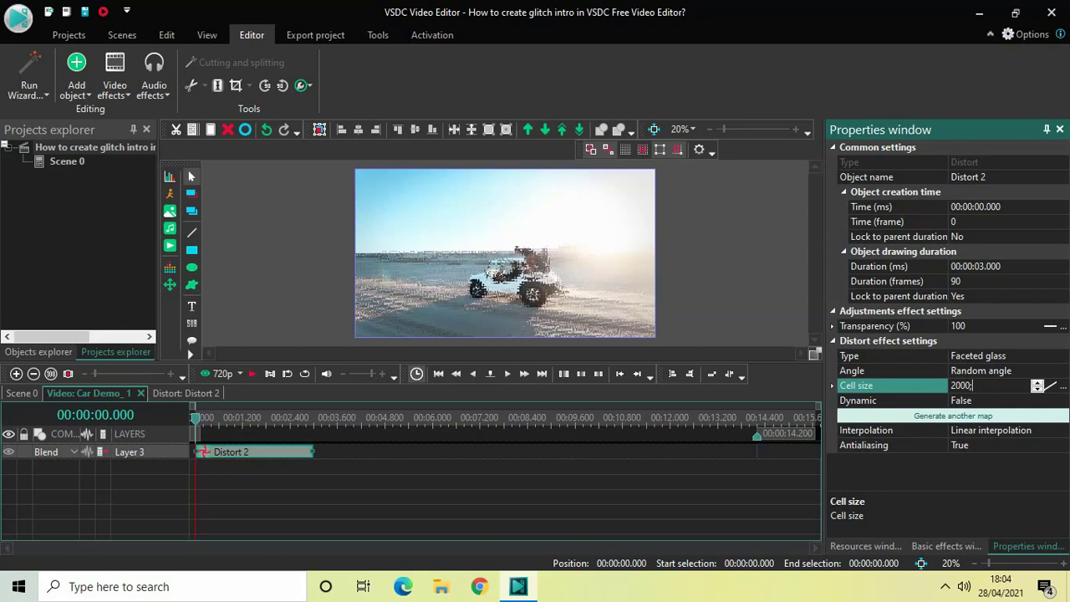
{"action": "type", "text": ";750"}
{"action": "left_click", "coordinate": [987, 390]}
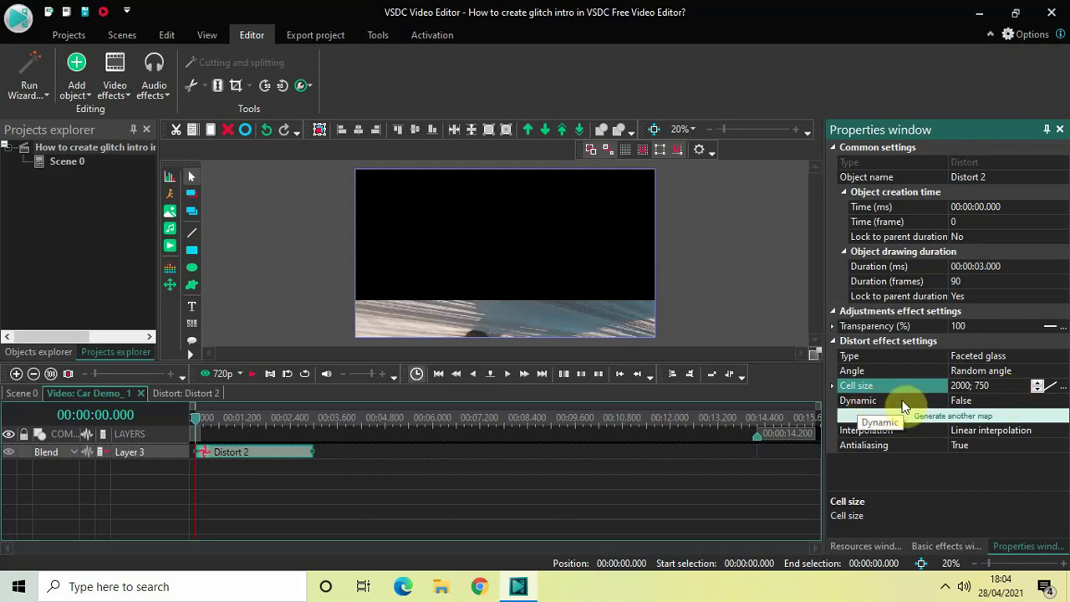
Set the distort's Dynamic property to True, then deselect the effect.
{"action": "left_click", "coordinate": [1065, 401]}
{"action": "left_click", "coordinate": [1063, 402]}
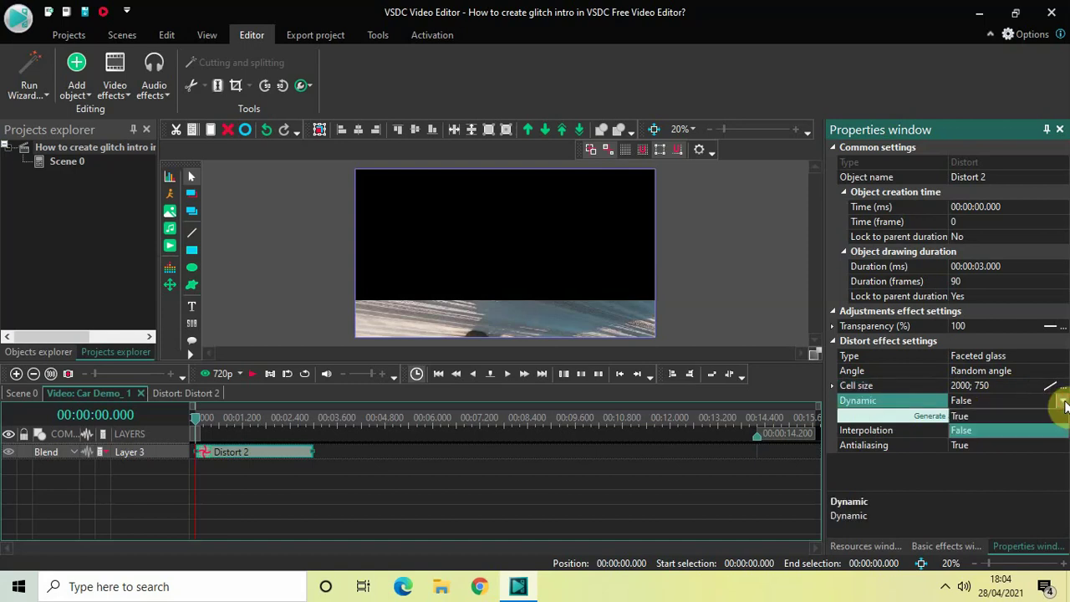
{"action": "left_click", "coordinate": [988, 415]}
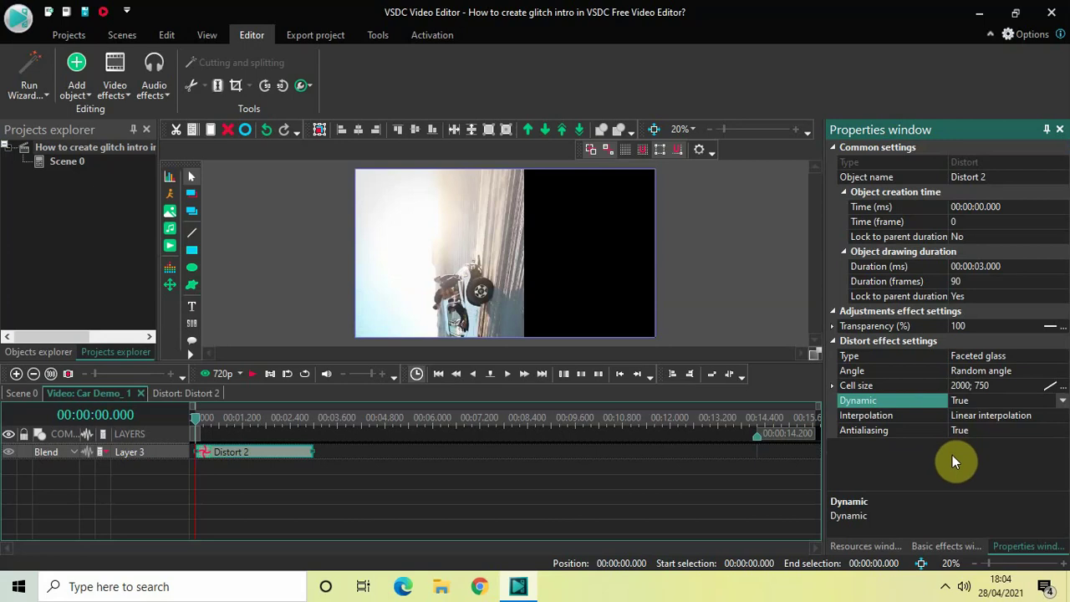
{"action": "left_click", "coordinate": [633, 519]}
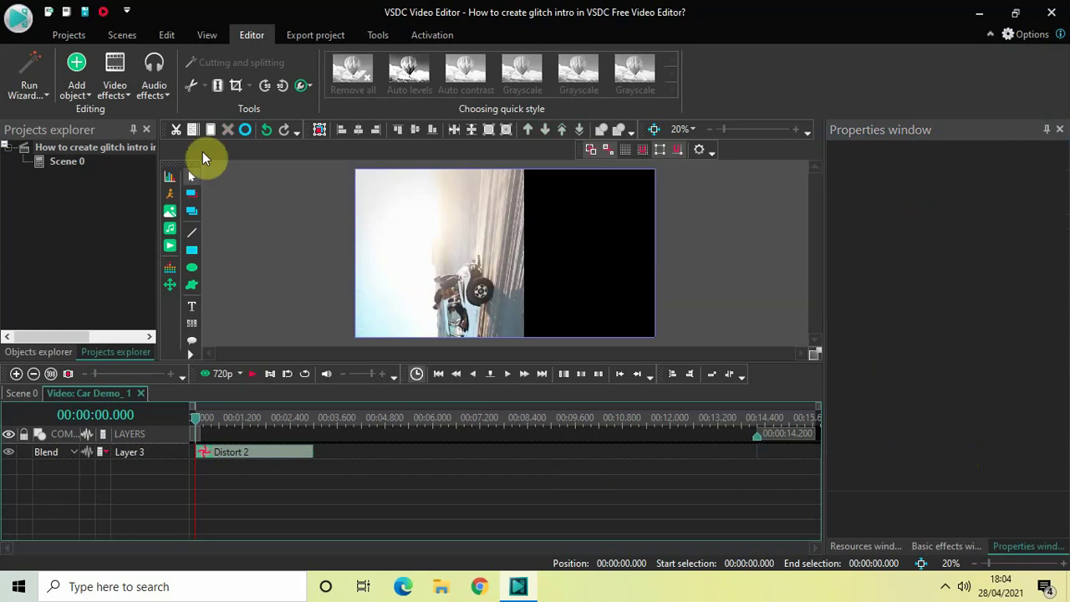
Add a 1-second Fade in transparency effect on a new layer above Distort 2.
{"action": "left_click", "coordinate": [115, 84]}
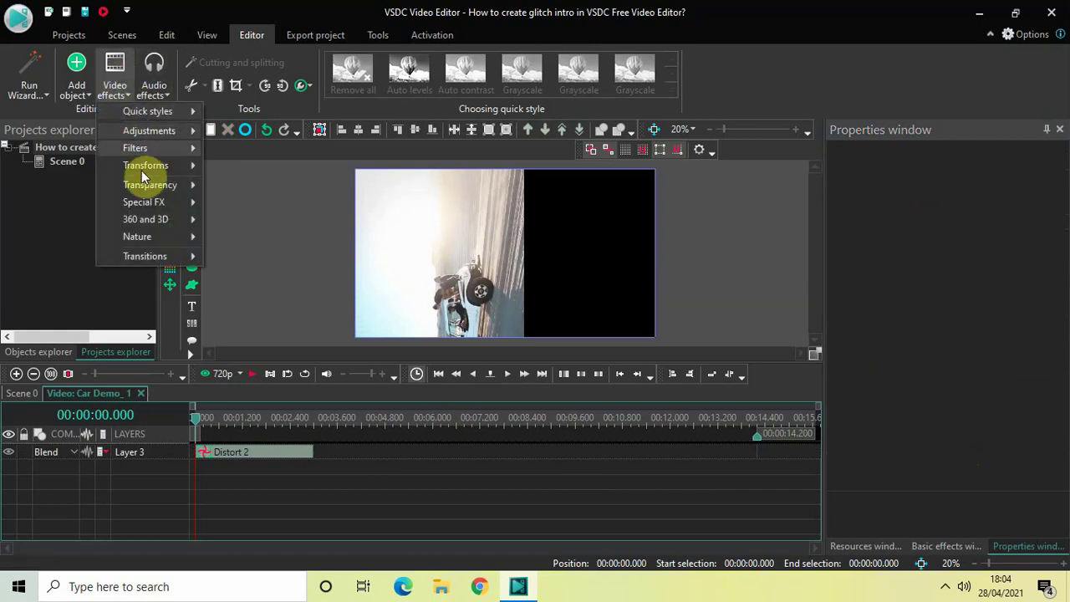
{"action": "mouse_move", "coordinate": [151, 189]}
{"action": "left_click", "coordinate": [252, 191]}
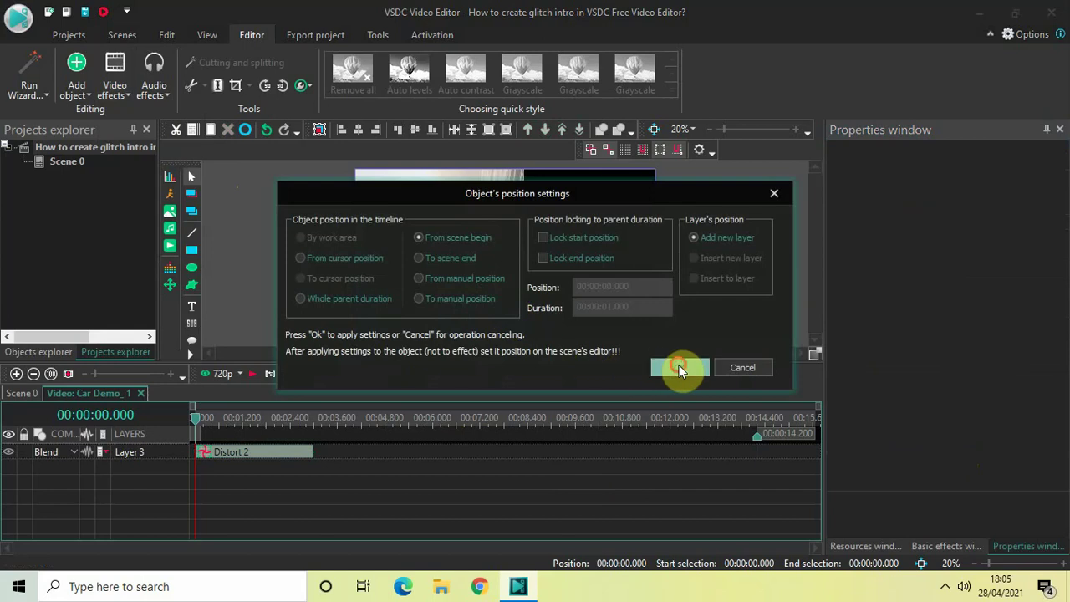
{"action": "left_click", "coordinate": [679, 367]}
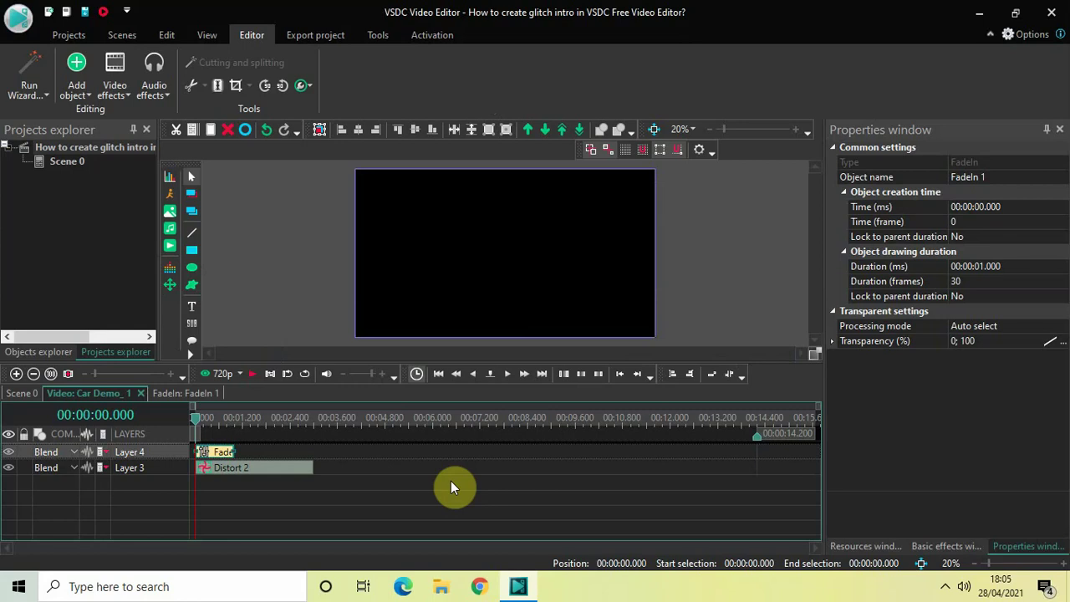
{"action": "key", "text": "space"}
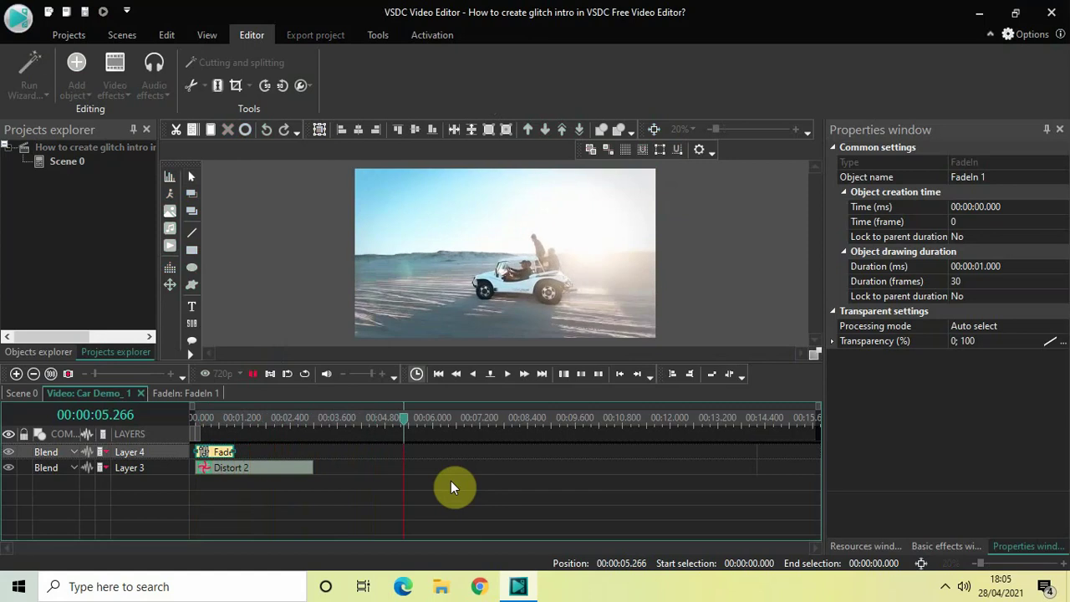
{"action": "key", "text": "space"}
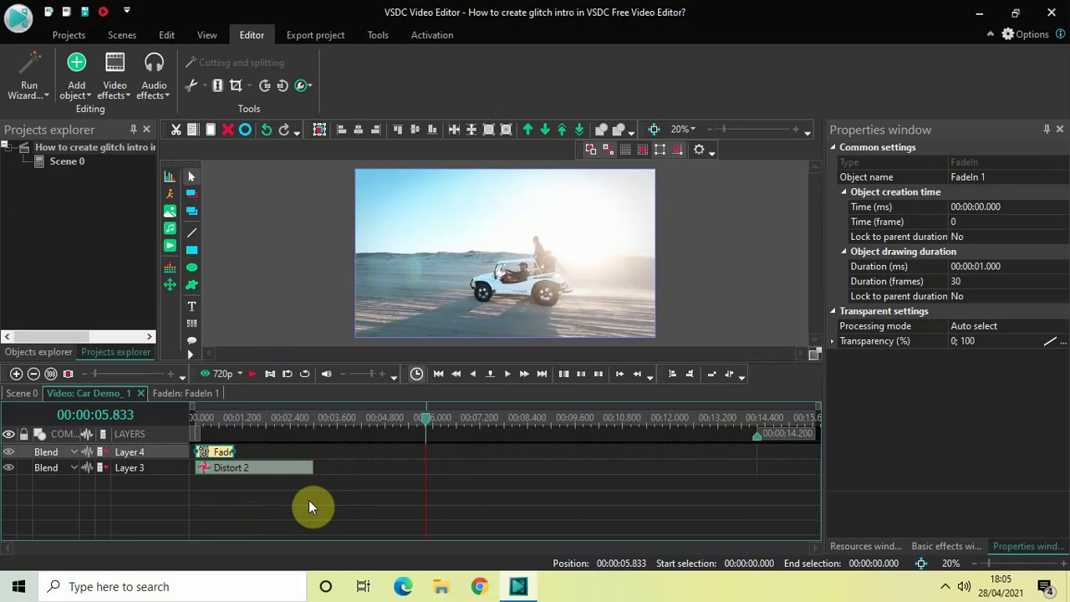
Shorten the Distort 2 duration to 00:00:02.000.
{"action": "left_click", "coordinate": [276, 470]}
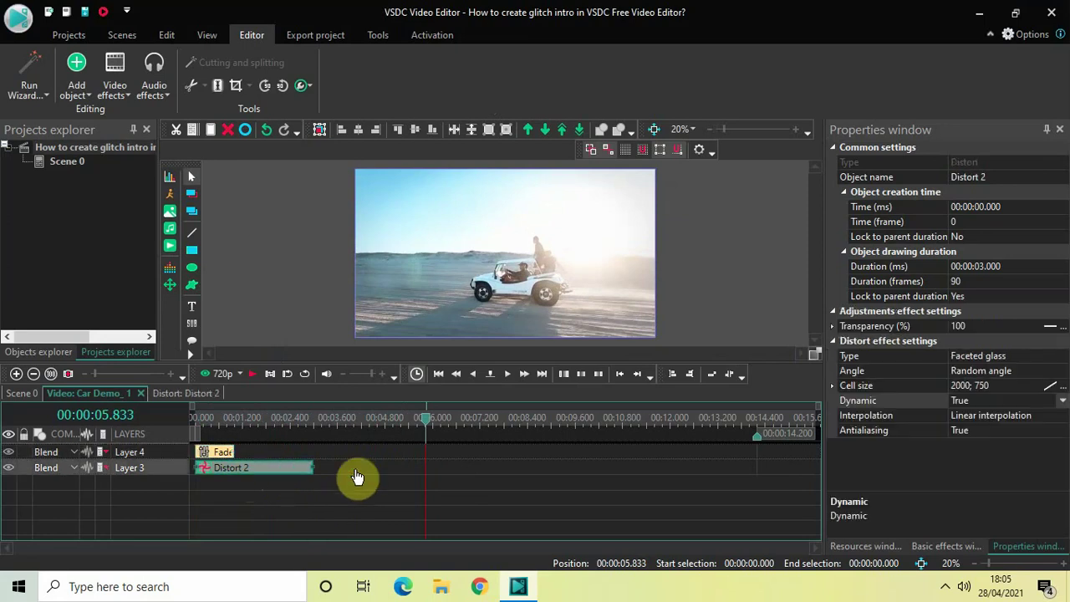
{"action": "left_click", "coordinate": [984, 265]}
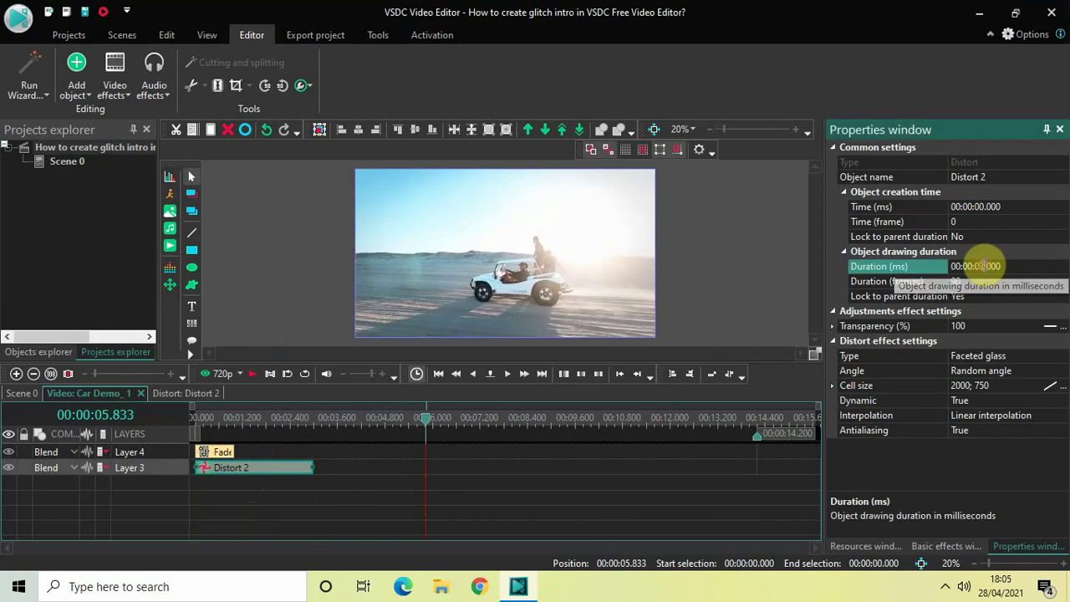
{"action": "key", "text": "BackSpace"}
{"action": "type", "text": "2"}
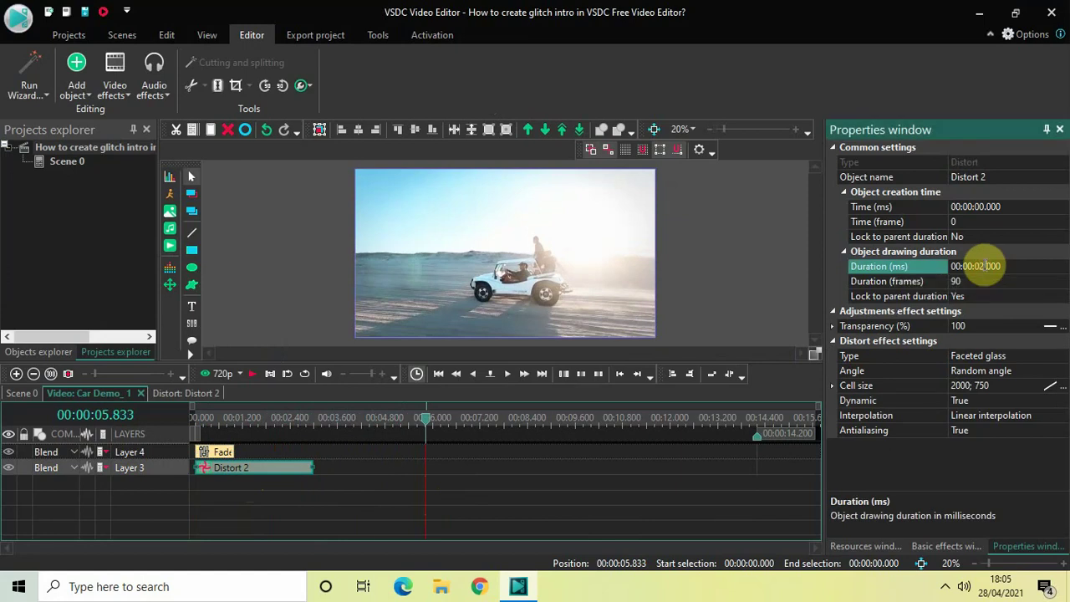
{"action": "key", "text": "Return"}
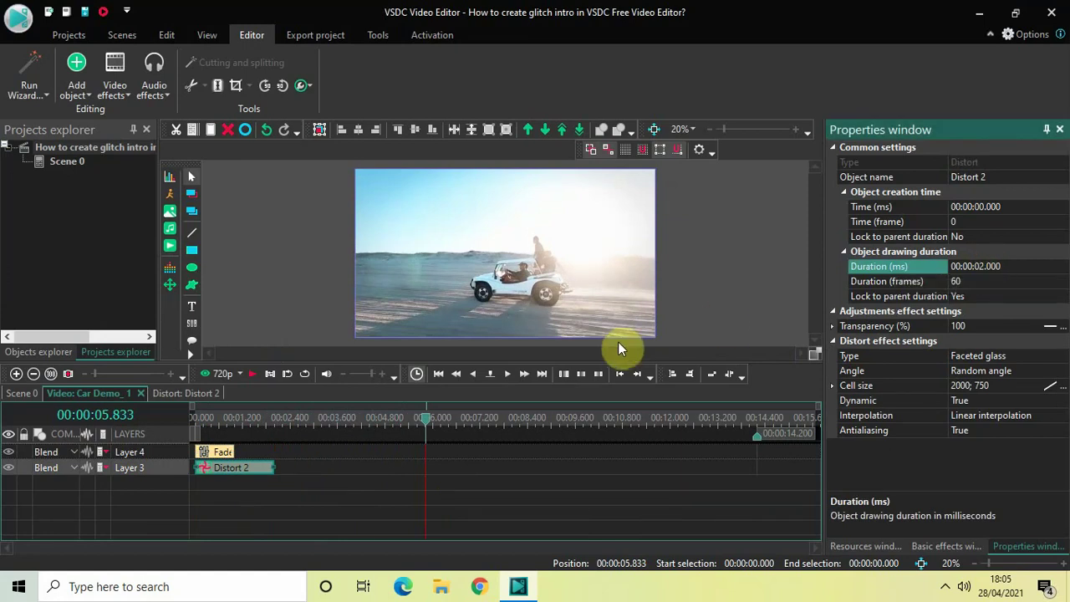
Return the playhead to the start and replay the glitch intro preview.
{"action": "left_click_drag", "start_coordinate": [425, 418], "coordinate": [126, 410]}
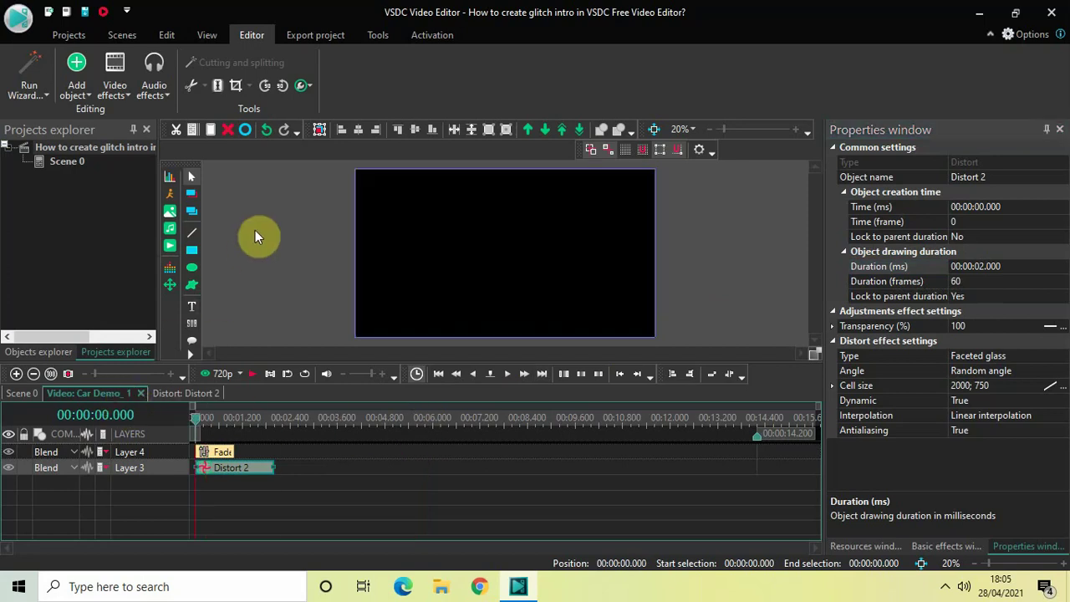
{"action": "key", "text": "space"}
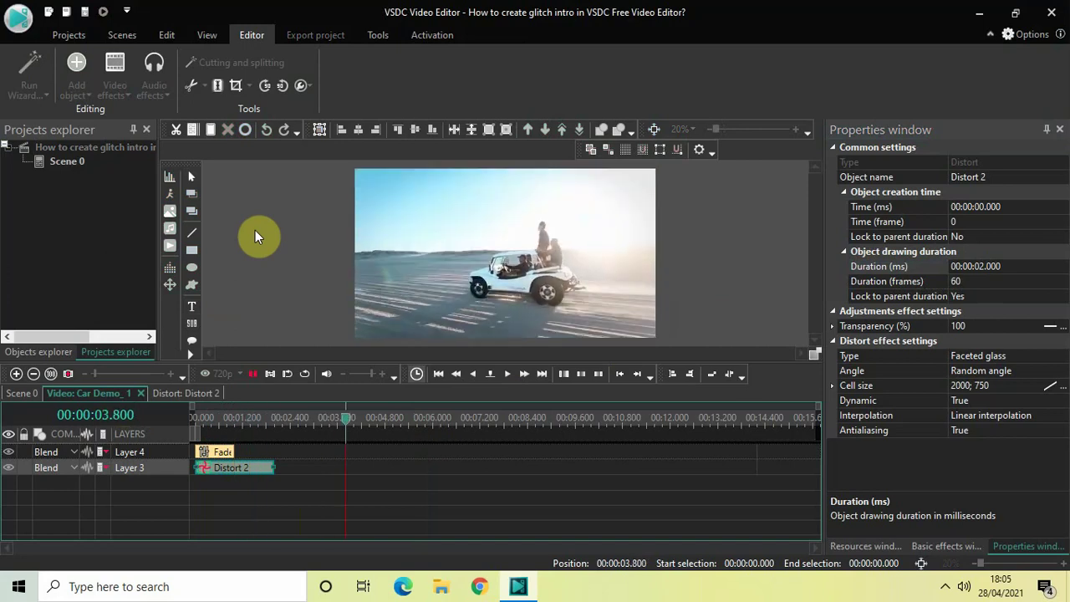
{"action": "key", "text": "space"}
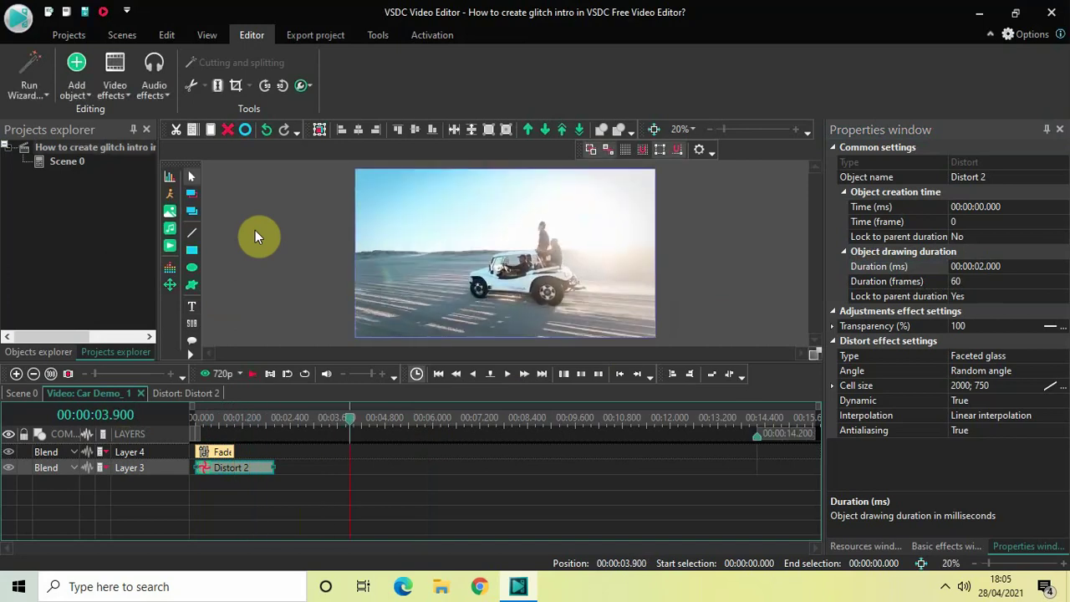
{"action": "left_click", "coordinate": [194, 421]}
{"action": "key", "text": "space"}
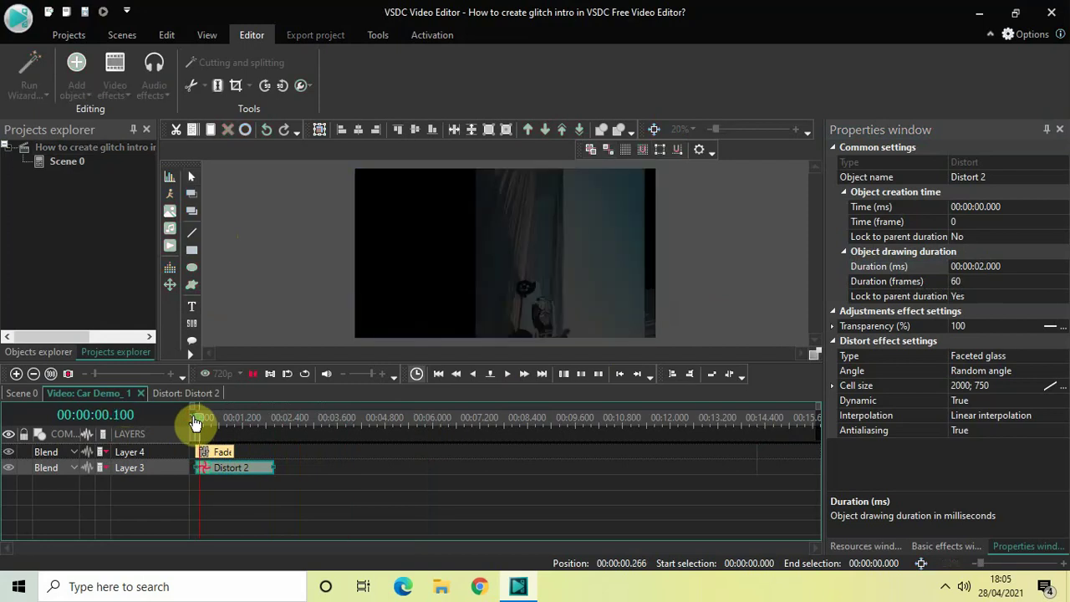